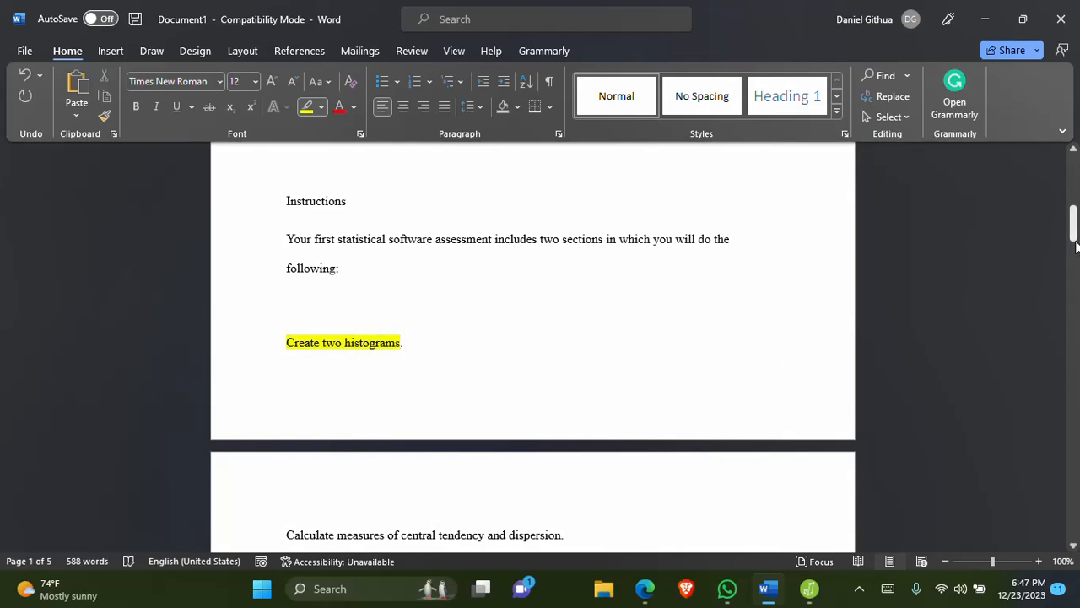
Step: Highlight in yellow the sentence "Calculate measures of central tendency and dispersion." and the data set name "grades.jasp" in the download instructions
{"action": "left_click_drag", "start_coordinate": [1073, 221], "coordinate": [1073, 241]}
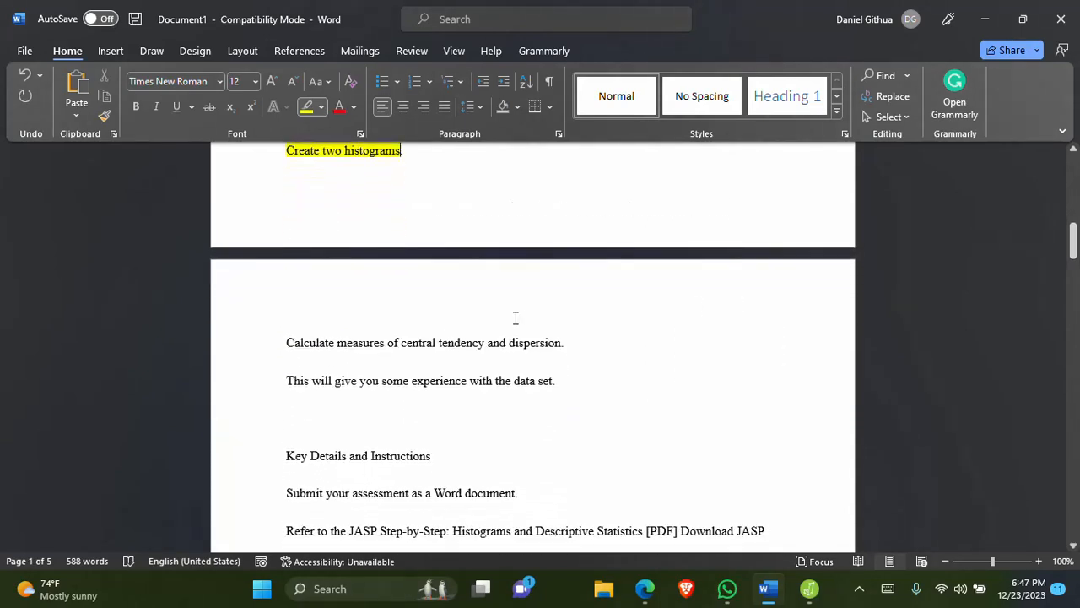
{"action": "left_click_drag", "start_coordinate": [286, 341], "coordinate": [565, 340]}
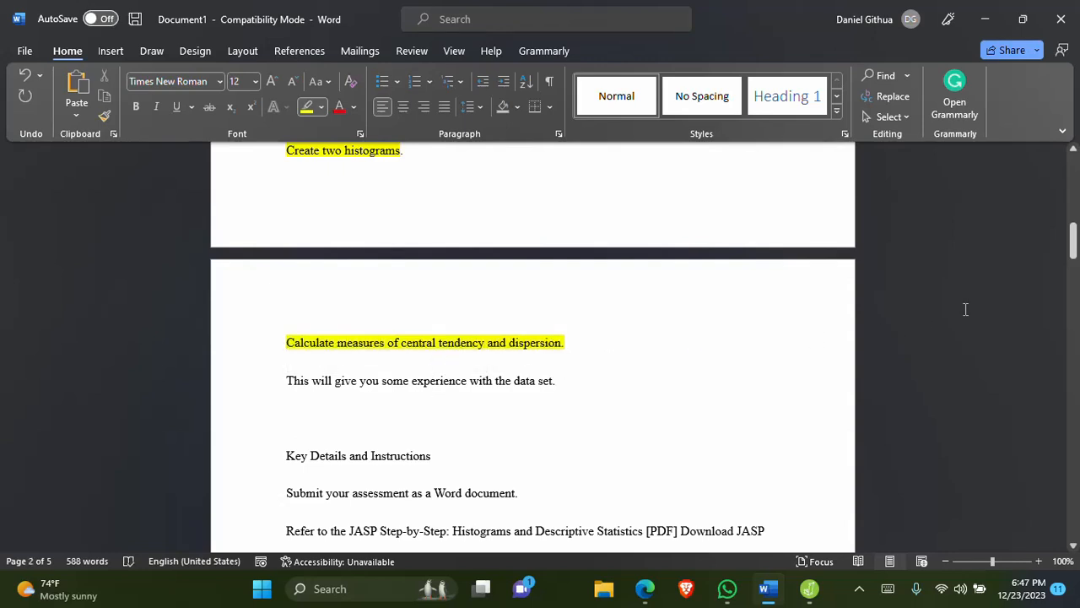
{"action": "left_click_drag", "start_coordinate": [1073, 241], "coordinate": [1075, 292]}
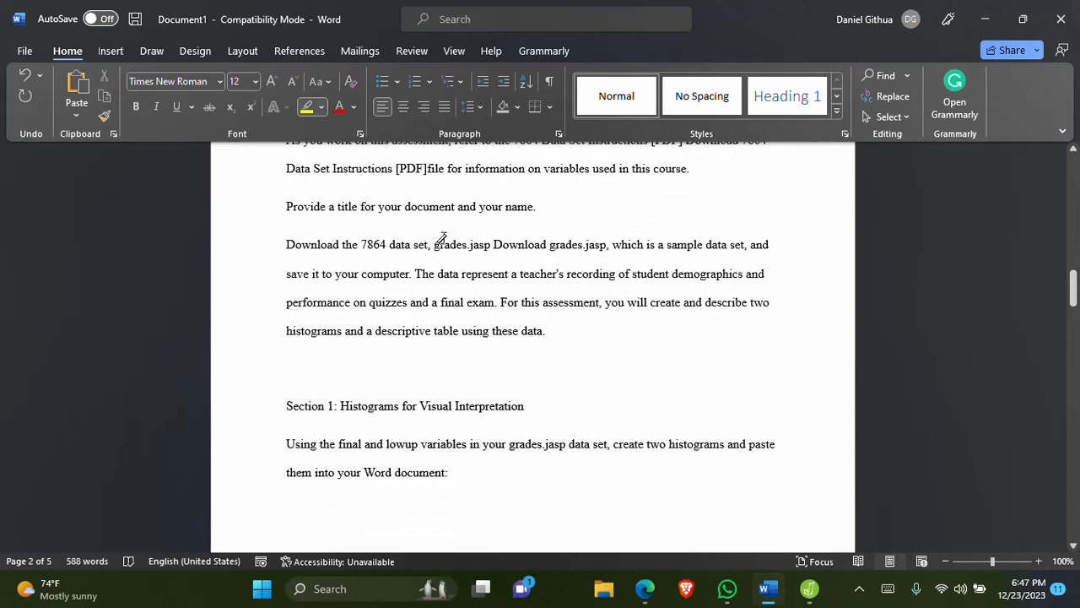
{"action": "left_click_drag", "start_coordinate": [435, 245], "coordinate": [491, 246]}
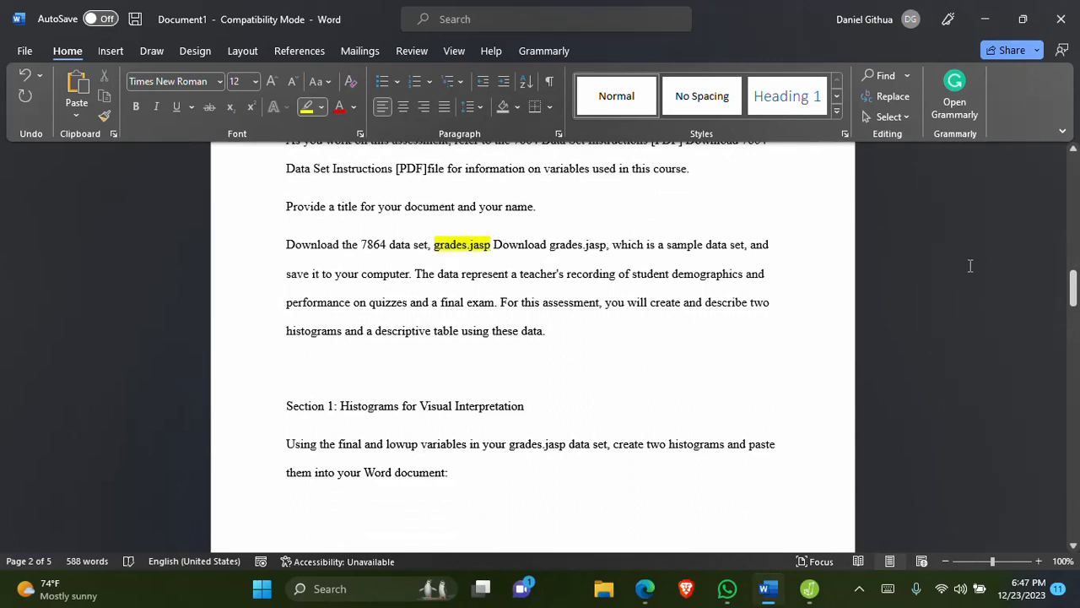
Step: Highlight in yellow the heading "Section 1: Histograms for Visual Interpretation" and the words "final" and "lowup variables" below it
{"action": "left_click_drag", "start_coordinate": [1070, 295], "coordinate": [1073, 314]}
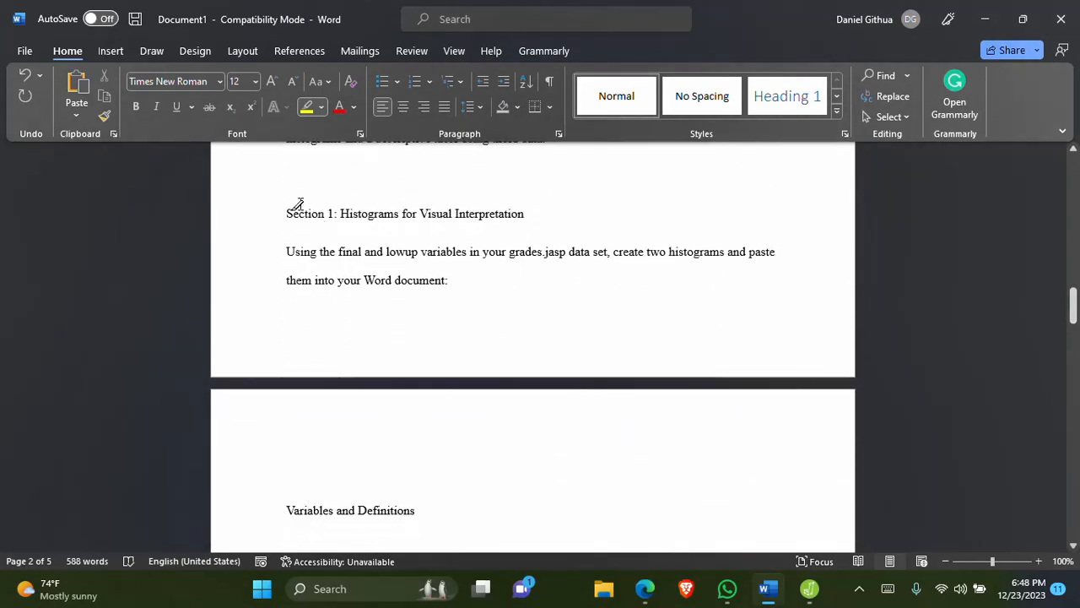
{"action": "left_click_drag", "start_coordinate": [287, 210], "coordinate": [492, 215]}
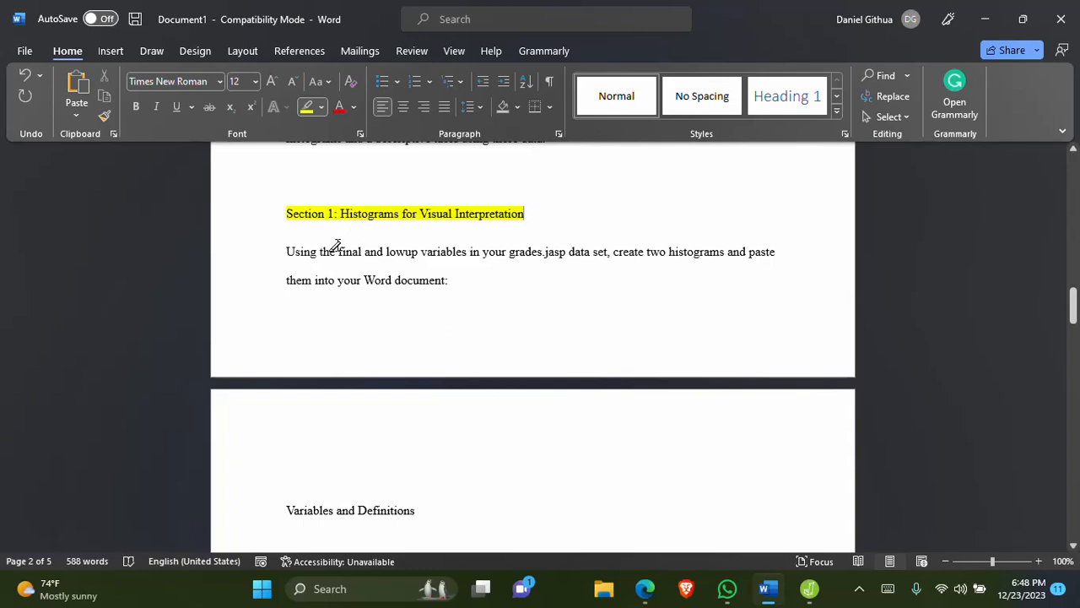
{"action": "left_click_drag", "start_coordinate": [338, 248], "coordinate": [467, 248]}
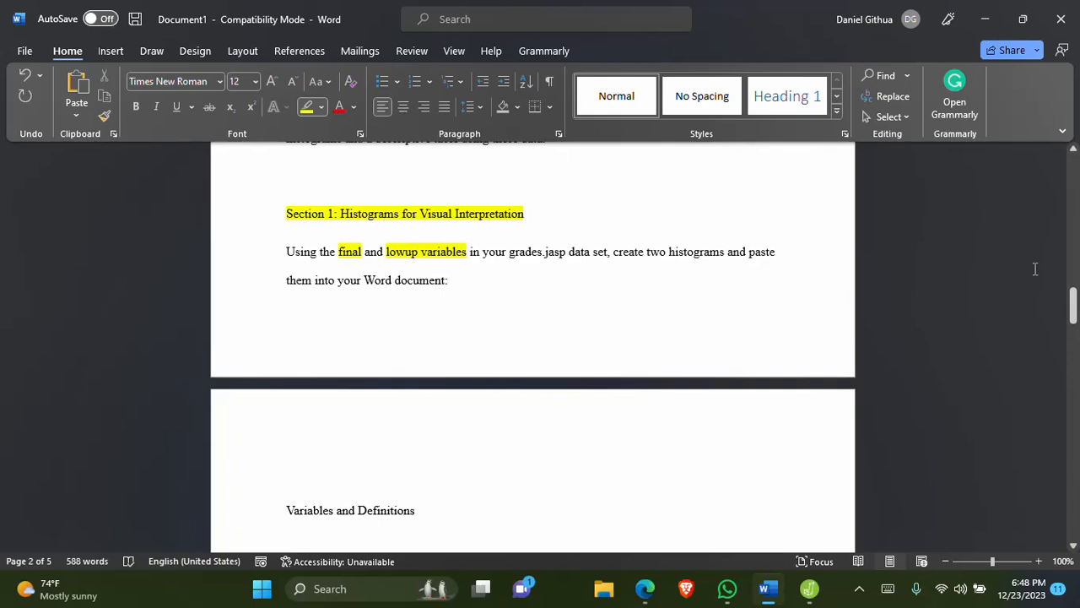
Step: Highlight in yellow "Lowup lower division" and "Upper division" in the variable definitions, plus "A histogram for lower division."
{"action": "left_click_drag", "start_coordinate": [1073, 304], "coordinate": [1075, 330]}
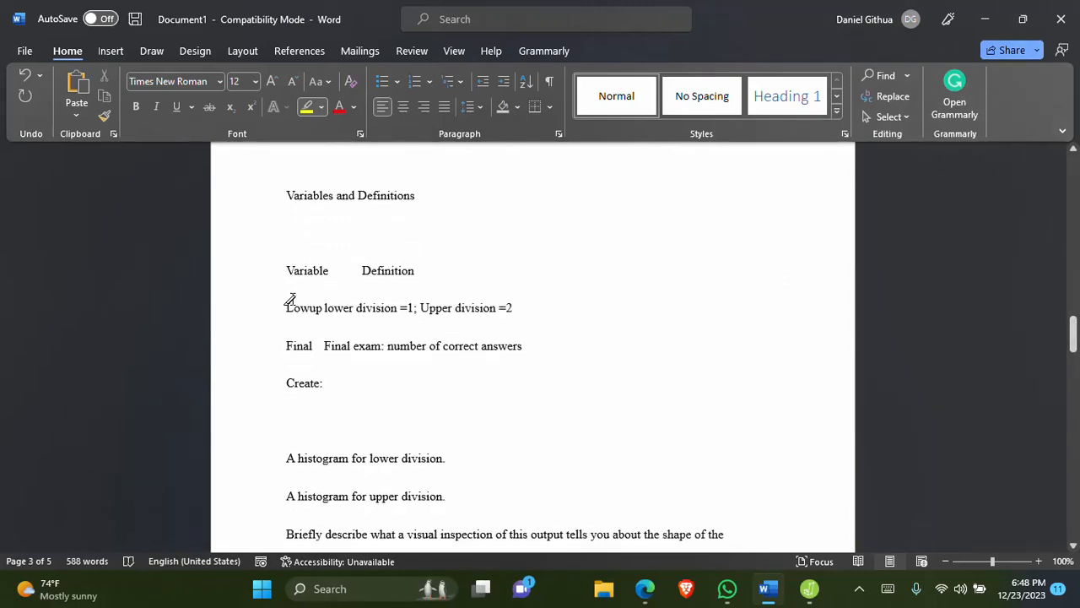
{"action": "left_click_drag", "start_coordinate": [287, 302], "coordinate": [385, 301]}
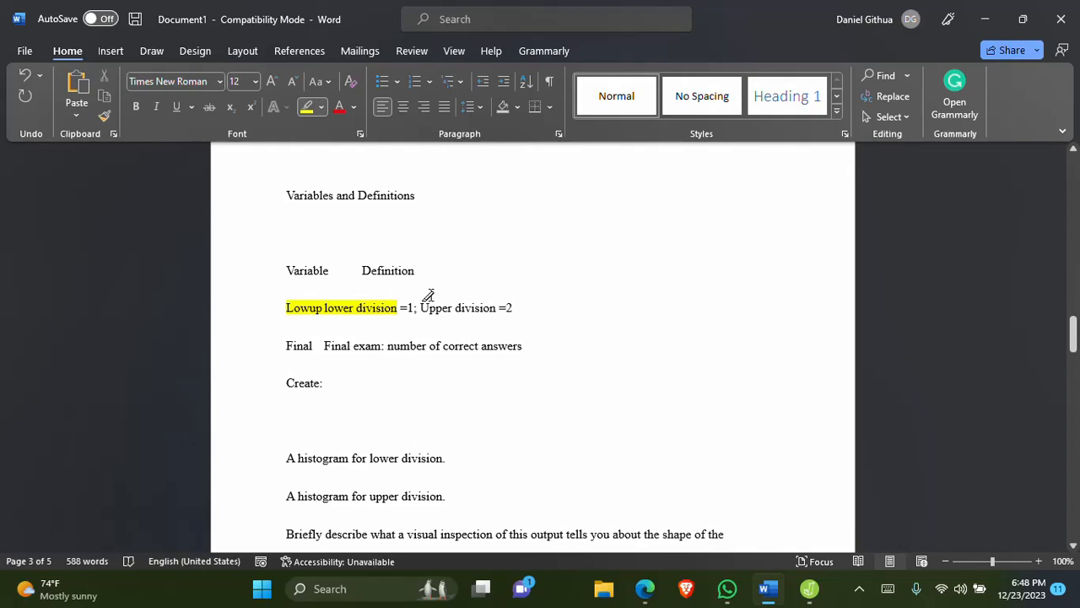
{"action": "left_click_drag", "start_coordinate": [420, 301], "coordinate": [506, 302]}
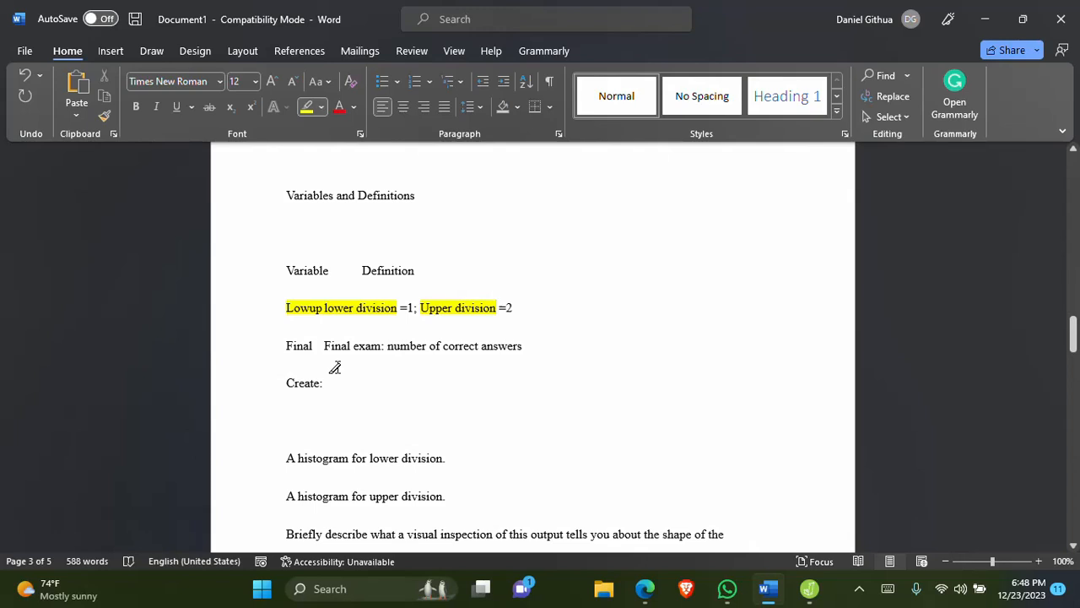
{"action": "left_click", "coordinate": [285, 457]}
{"action": "left_click_drag", "start_coordinate": [287, 458], "coordinate": [444, 459]}
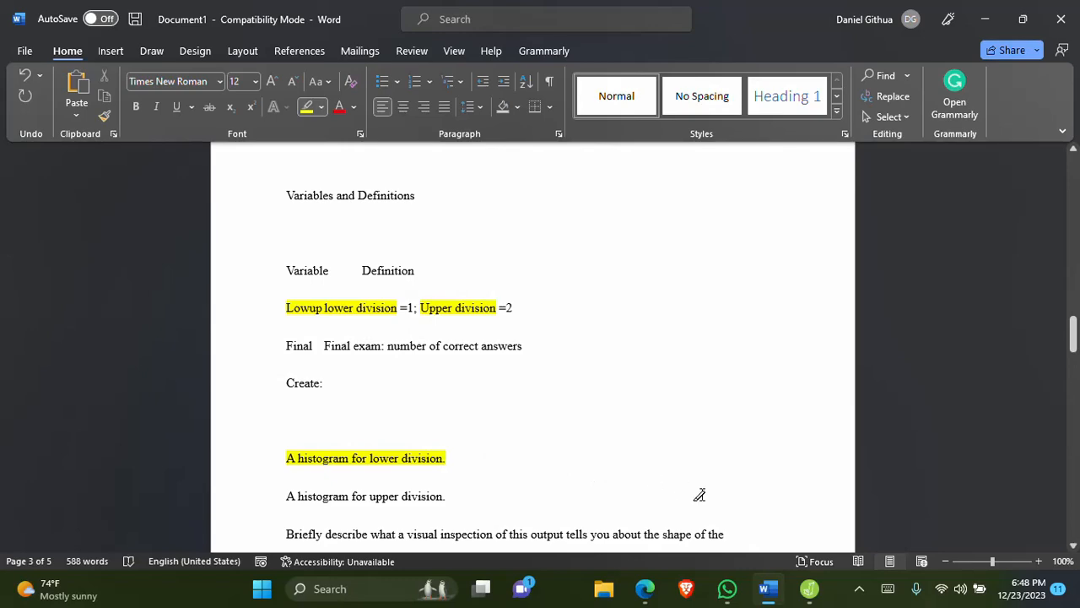
Step: Switch to JASP and open the data file cf_grades (4) (1) from the Downloads folder
{"action": "left_click", "coordinate": [809, 589]}
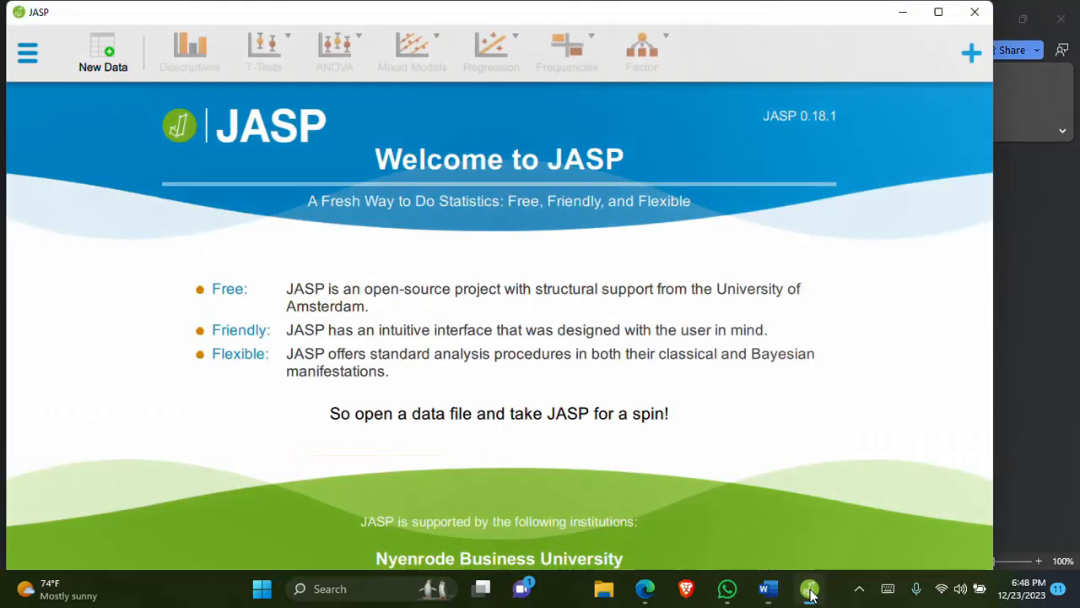
{"action": "left_click", "coordinate": [29, 74]}
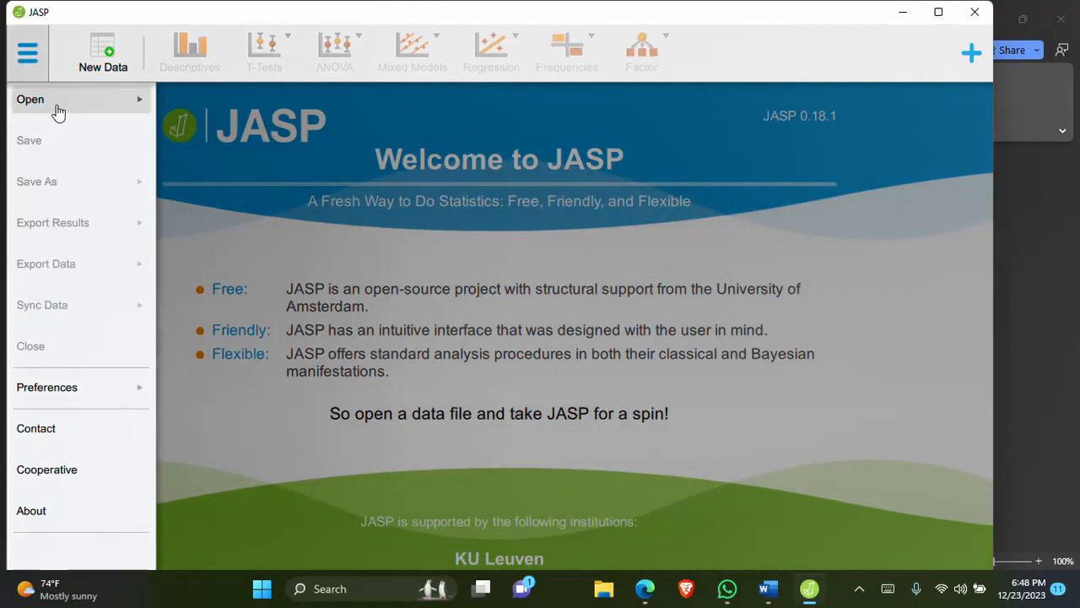
{"action": "left_click", "coordinate": [54, 107]}
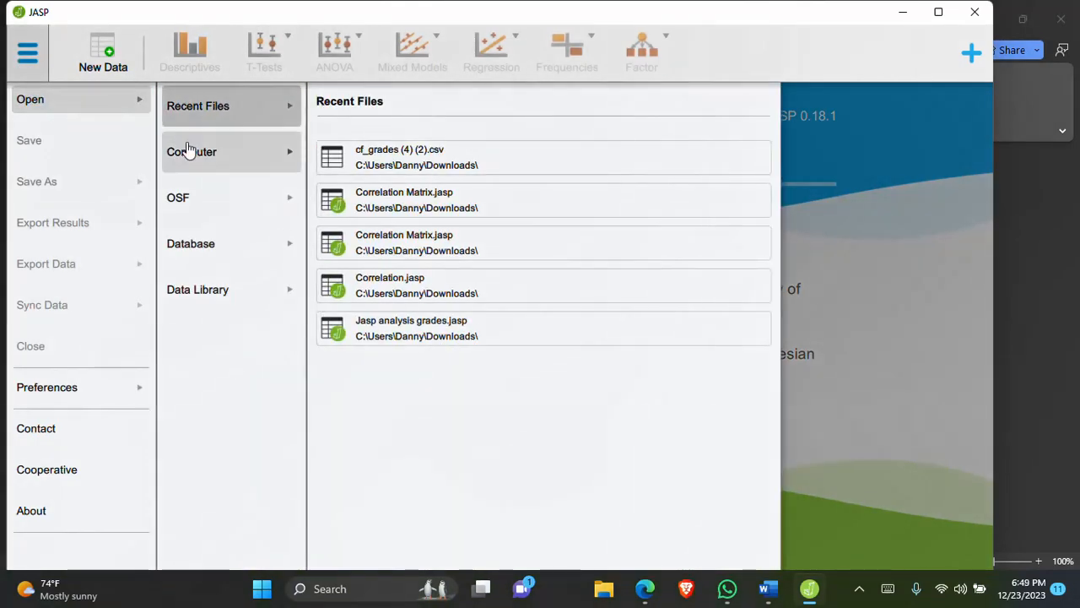
{"action": "left_click", "coordinate": [190, 150]}
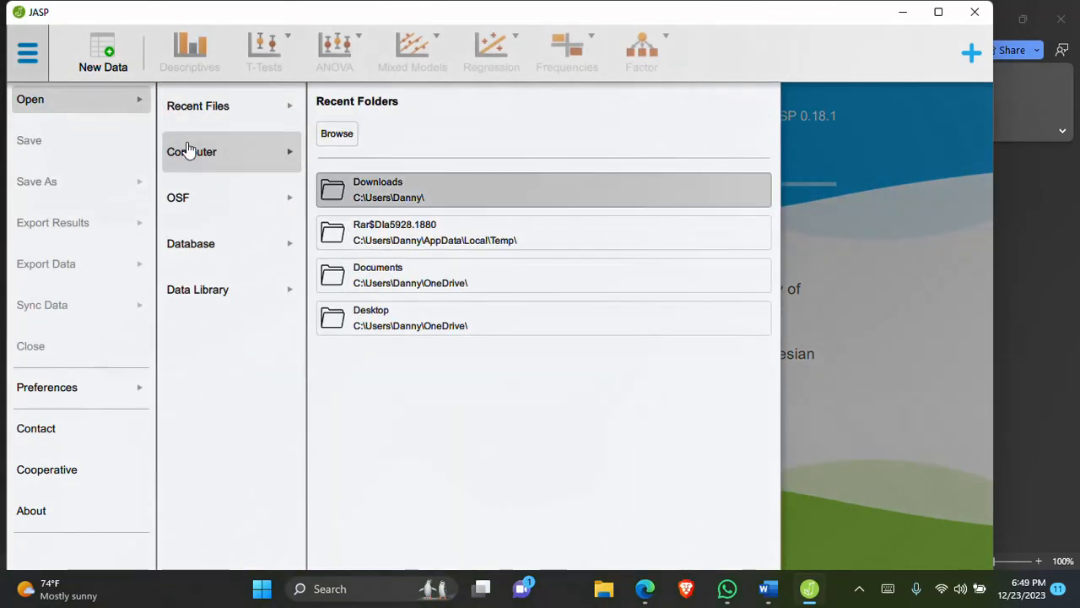
{"action": "left_click", "coordinate": [392, 188]}
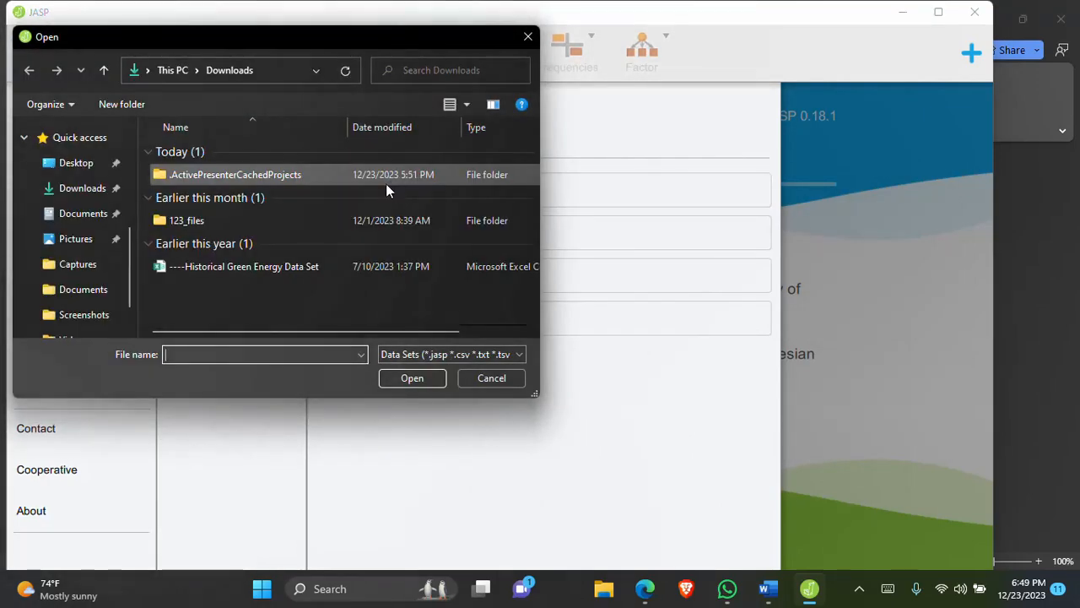
{"action": "left_click", "coordinate": [319, 221]}
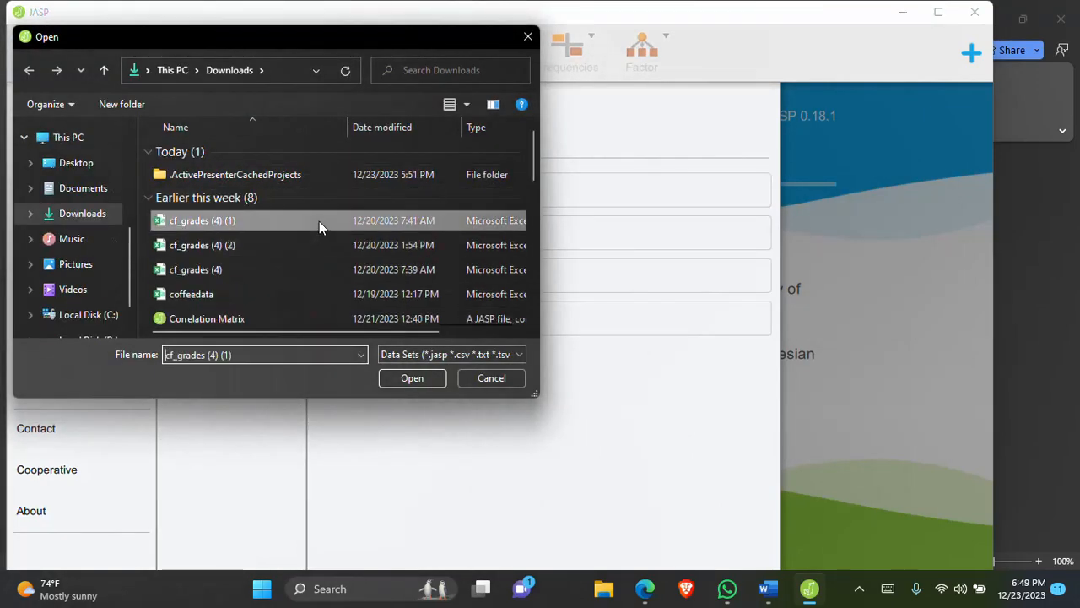
{"action": "left_click", "coordinate": [406, 377]}
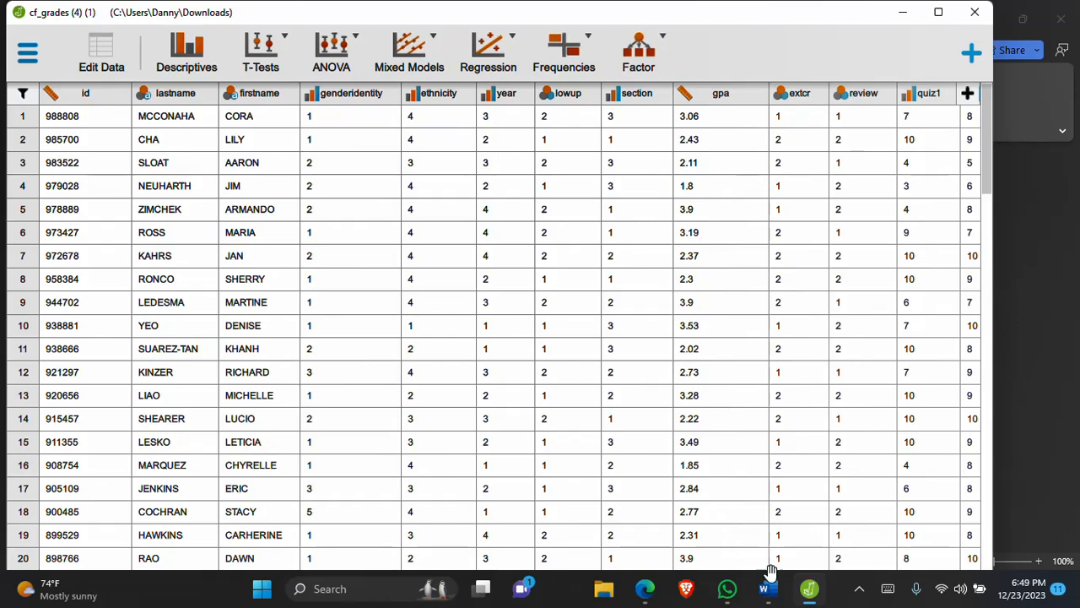
Step: Recheck the histogram task in Word, and in JASP run Descriptives on the variable final, split by lowup
{"action": "mouse_move", "coordinate": [768, 588]}
{"action": "mouse_move", "coordinate": [774, 553]}
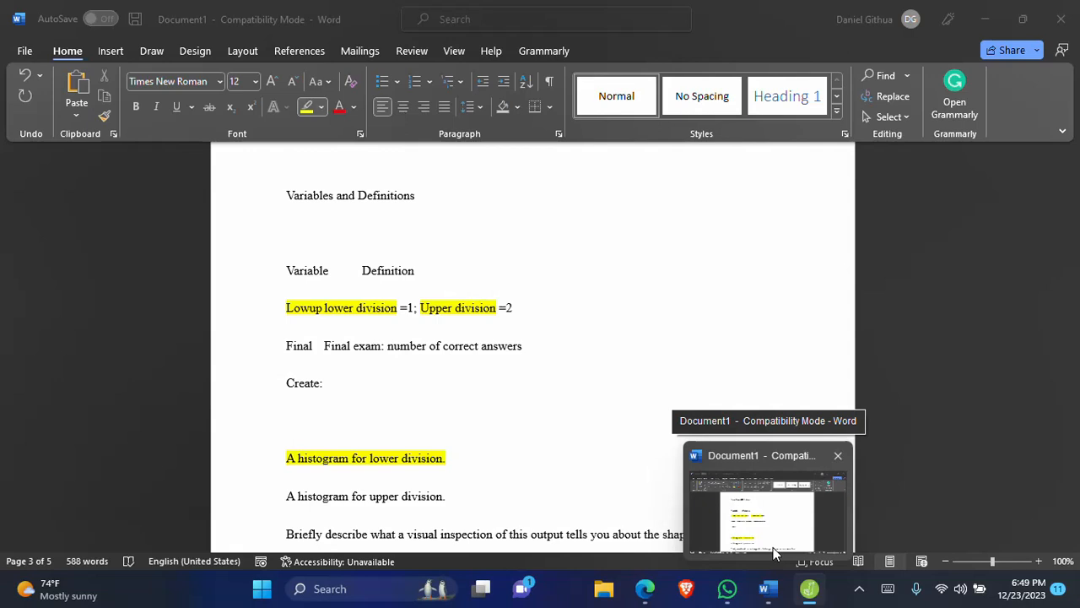
{"action": "left_click", "coordinate": [774, 547]}
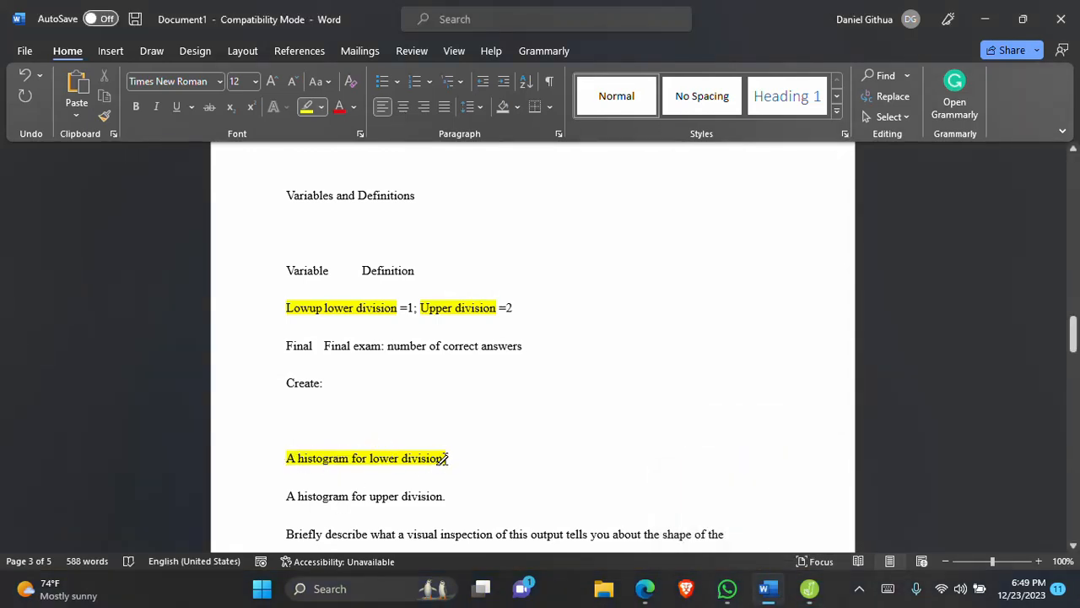
{"action": "left_click", "coordinate": [809, 588]}
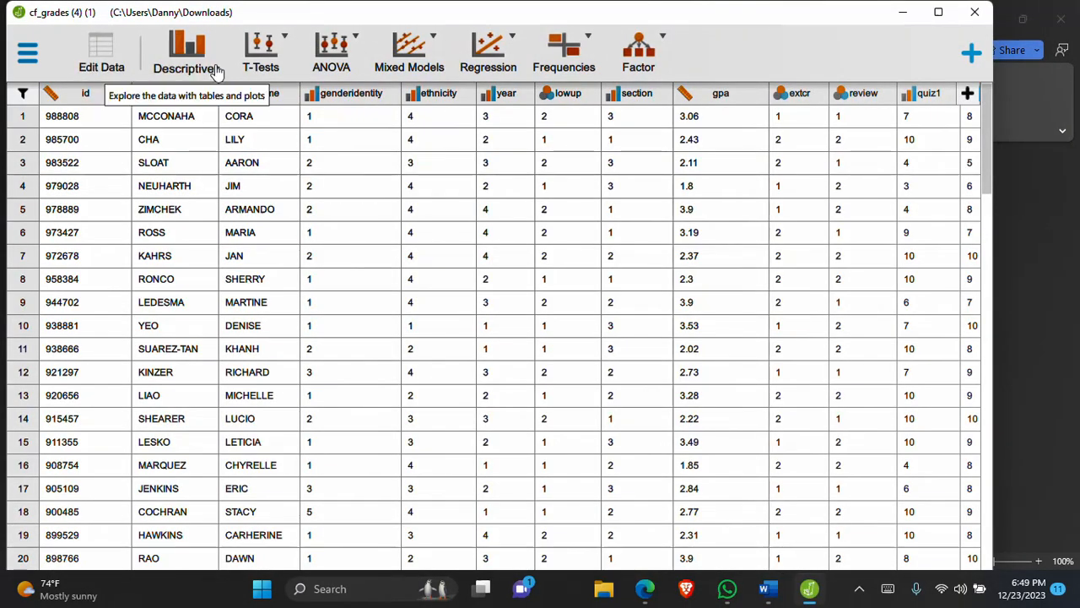
{"action": "left_click", "coordinate": [217, 72]}
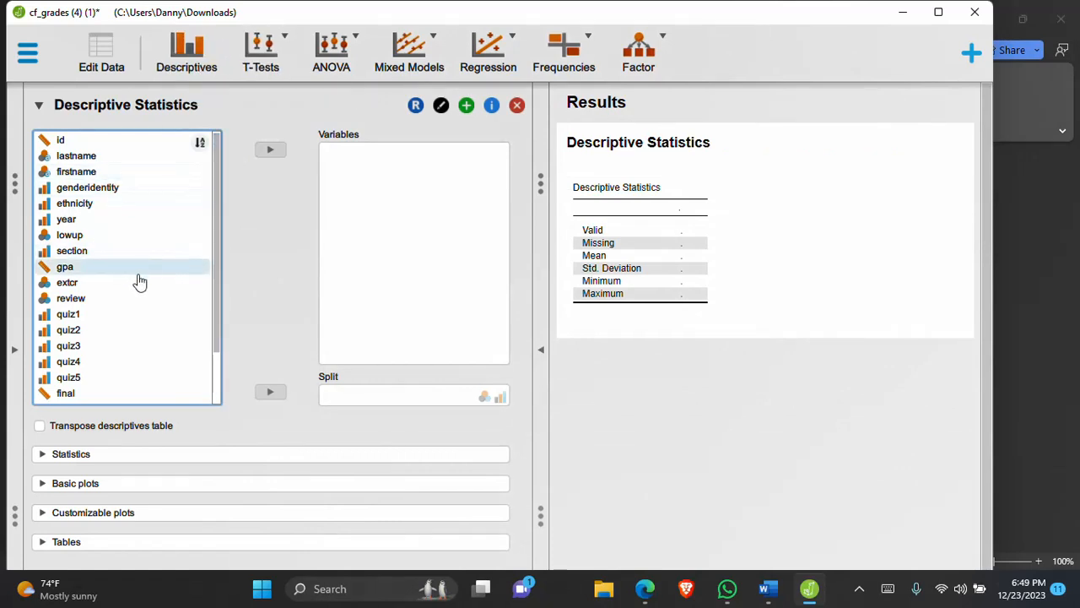
{"action": "left_click", "coordinate": [102, 393]}
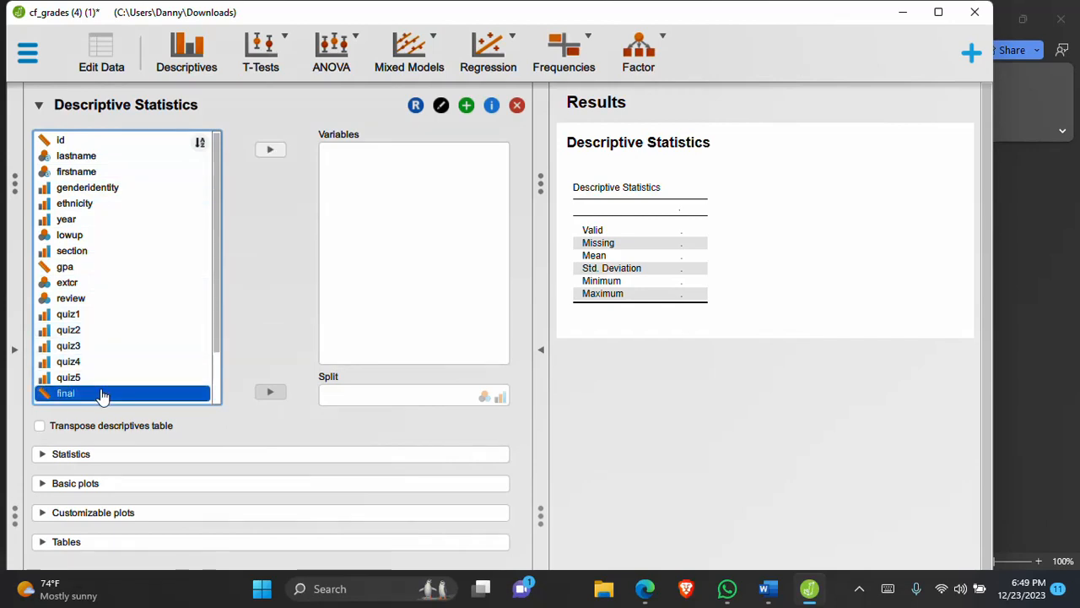
{"action": "left_click", "coordinate": [268, 156]}
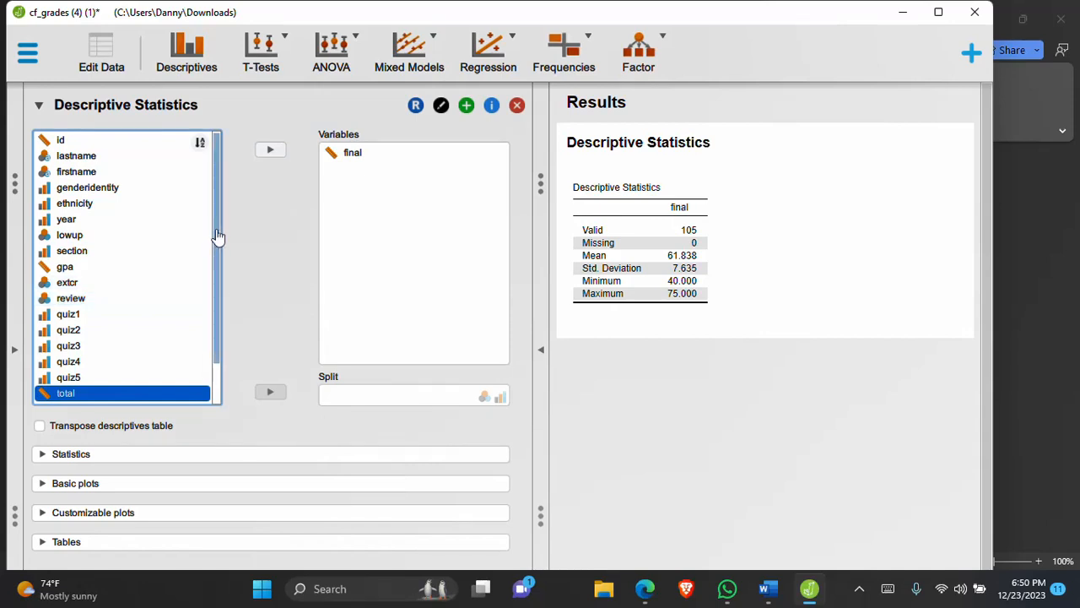
{"action": "left_click", "coordinate": [95, 236]}
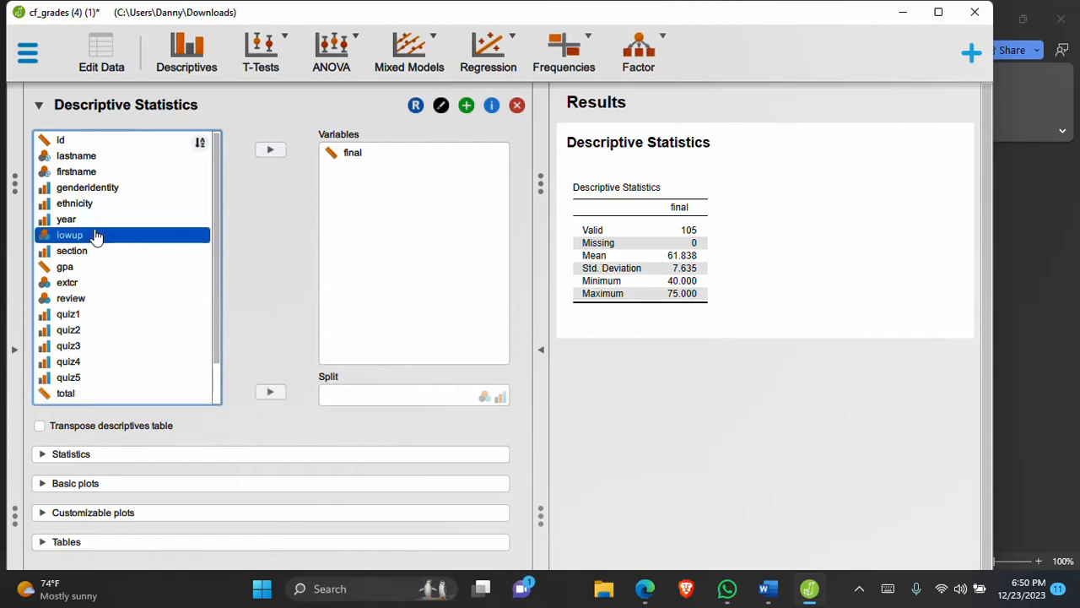
{"action": "left_click", "coordinate": [271, 394]}
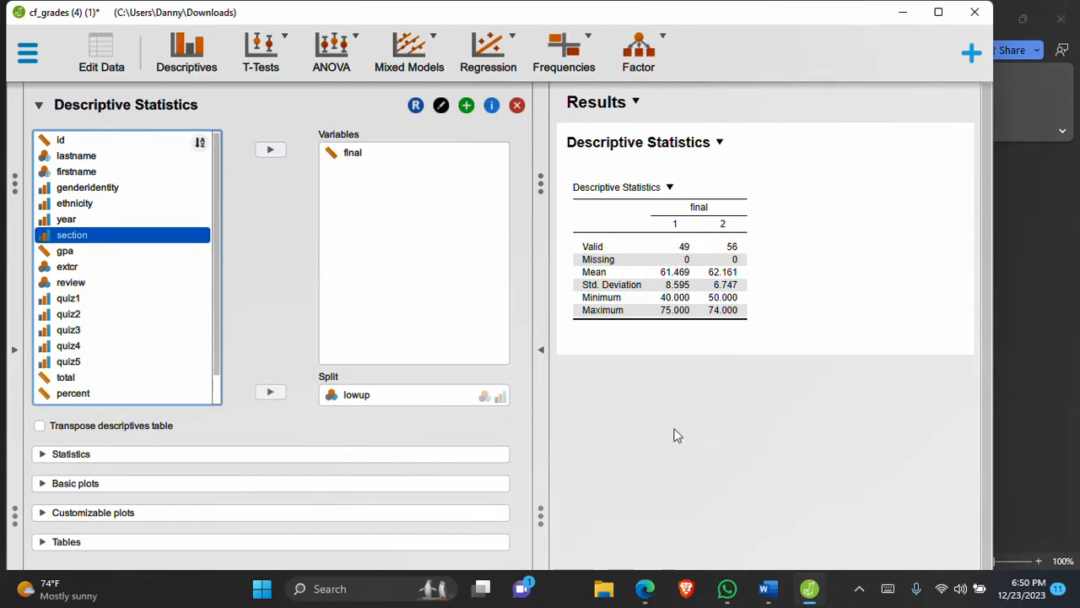
Step: Check the lowup division codes in Word, and in JASP add distribution plots to the descriptive analysis
{"action": "mouse_move", "coordinate": [764, 590]}
{"action": "left_click", "coordinate": [766, 541]}
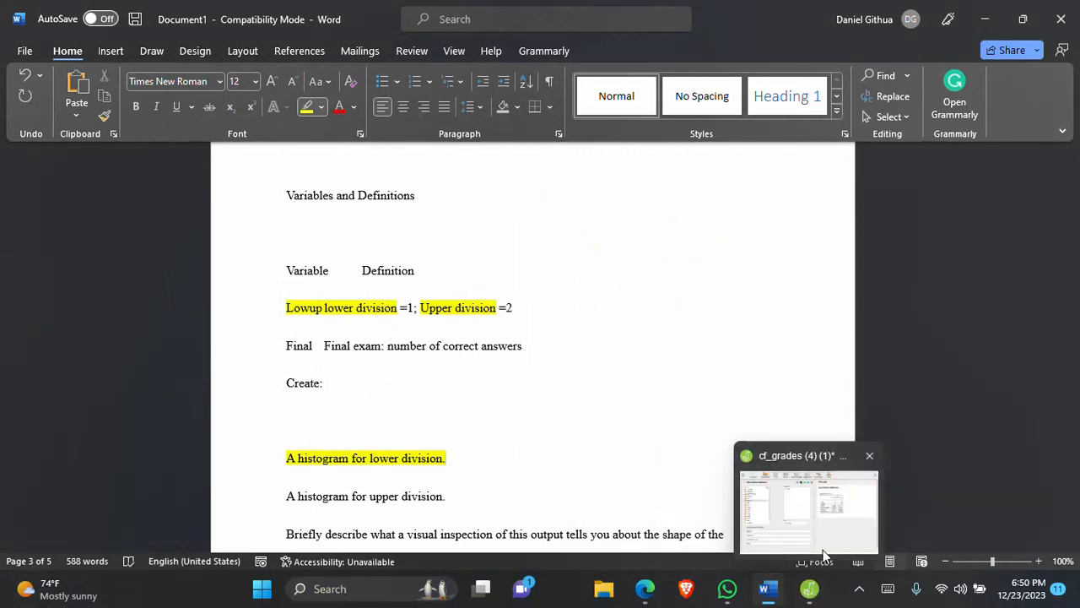
{"action": "left_click", "coordinate": [815, 557]}
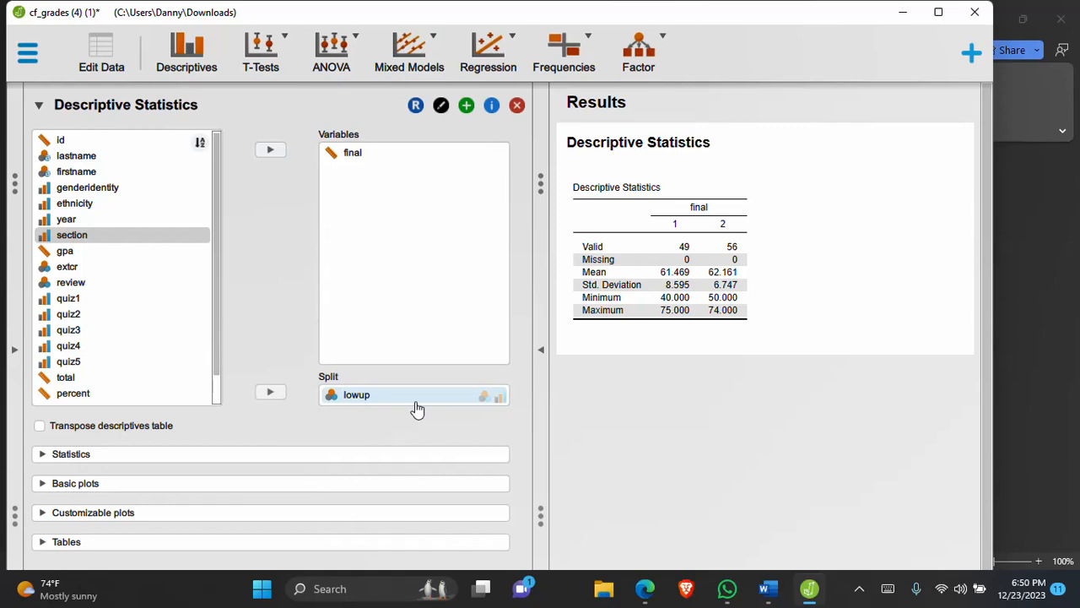
{"action": "left_click", "coordinate": [225, 485]}
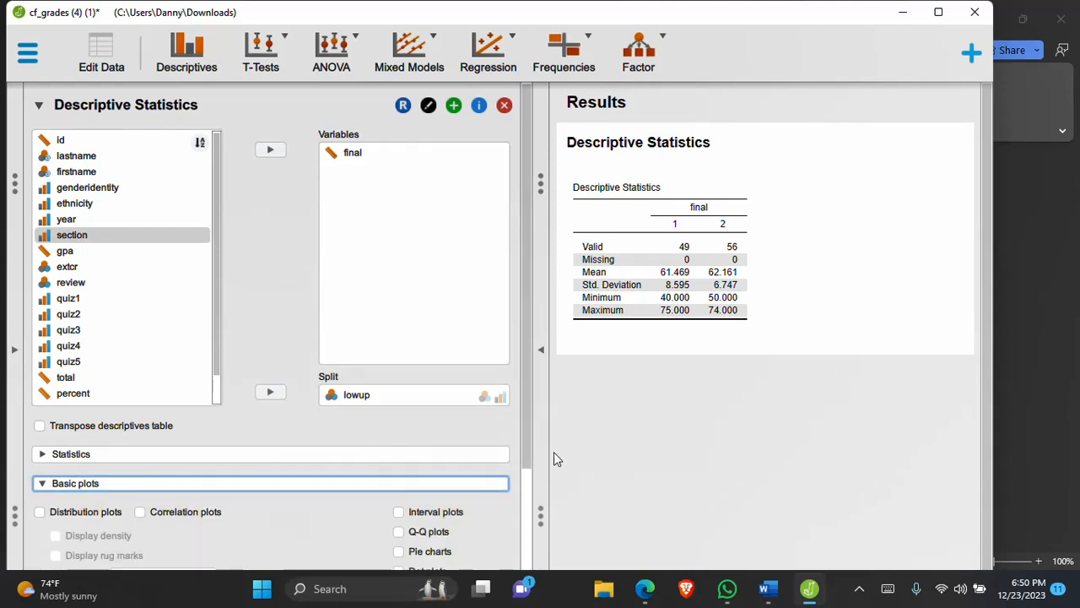
{"action": "left_click_drag", "start_coordinate": [529, 430], "coordinate": [533, 530]}
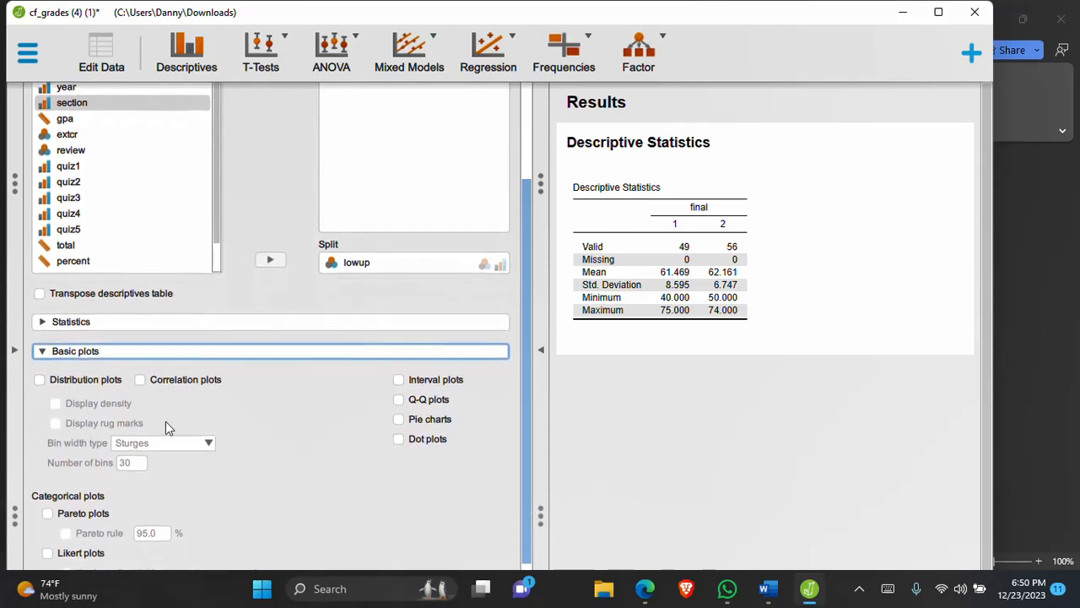
{"action": "left_click", "coordinate": [40, 381]}
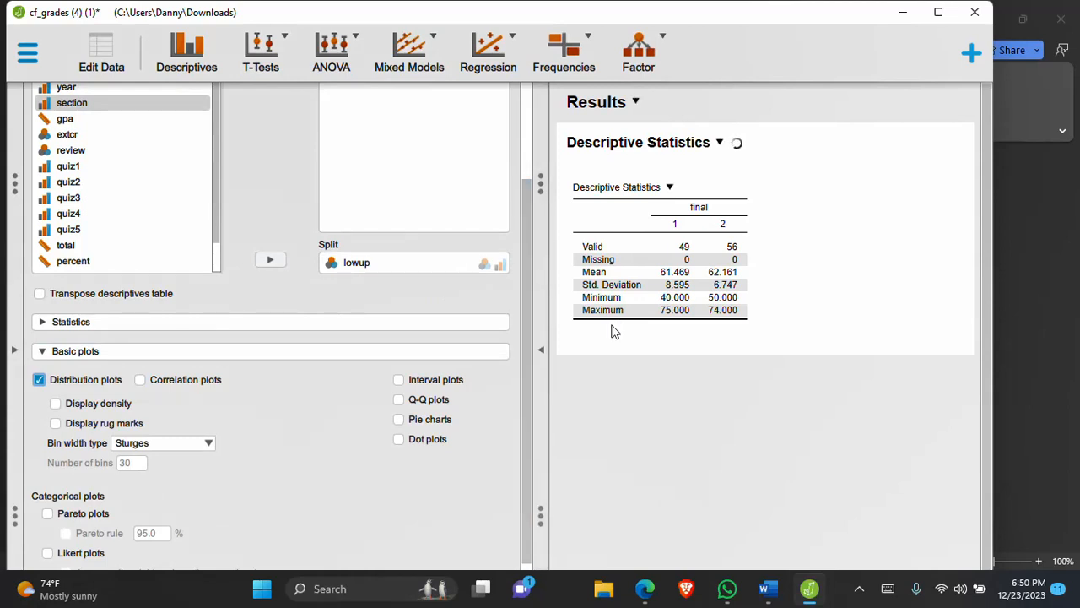
{"action": "scroll", "coordinate": [528, 397], "scroll_direction": "down", "scroll_amount": 1}
{"action": "left_click_drag", "start_coordinate": [530, 431], "coordinate": [531, 446]}
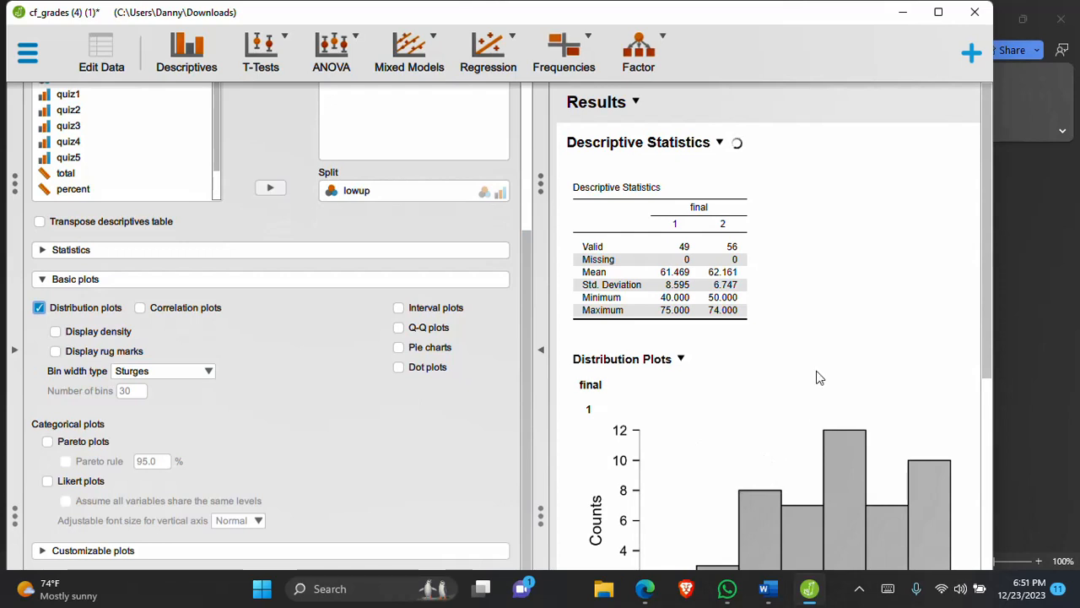
Step: Review both final score distribution plots in JASP, and in Word highlight "A histogram for upper division." in yellow
{"action": "left_click_drag", "start_coordinate": [986, 297], "coordinate": [1000, 390]}
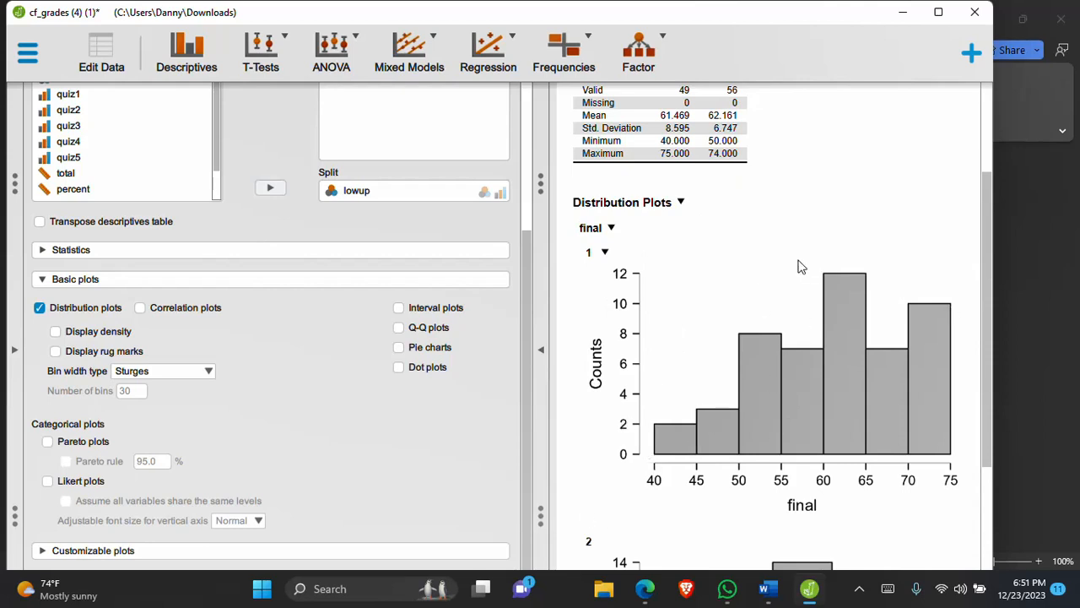
{"action": "left_click_drag", "start_coordinate": [989, 300], "coordinate": [1012, 458]}
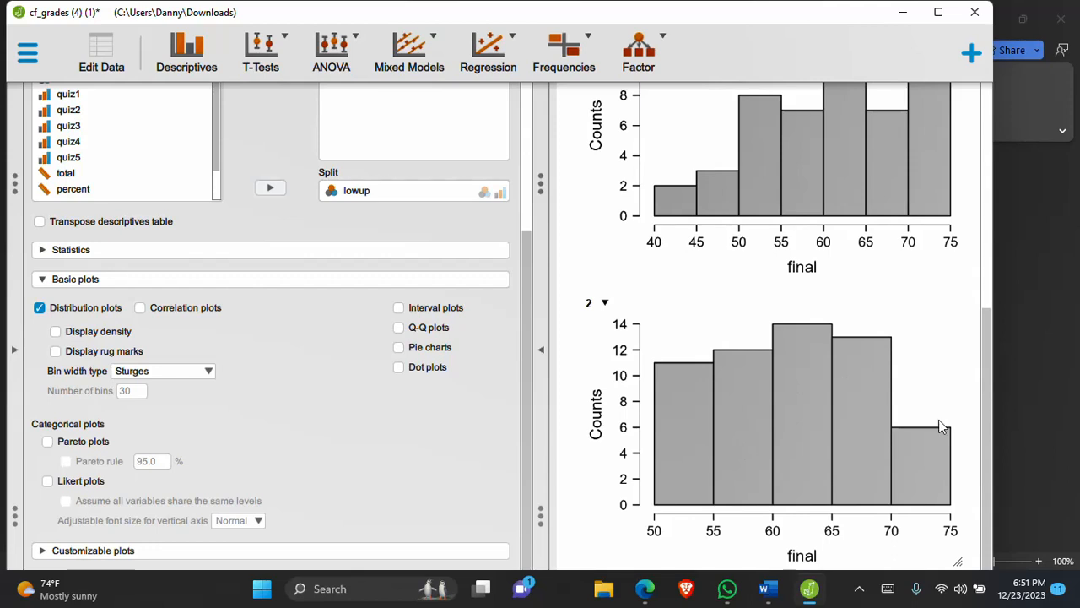
{"action": "left_click_drag", "start_coordinate": [984, 370], "coordinate": [995, 124]}
{"action": "mouse_move", "coordinate": [768, 591]}
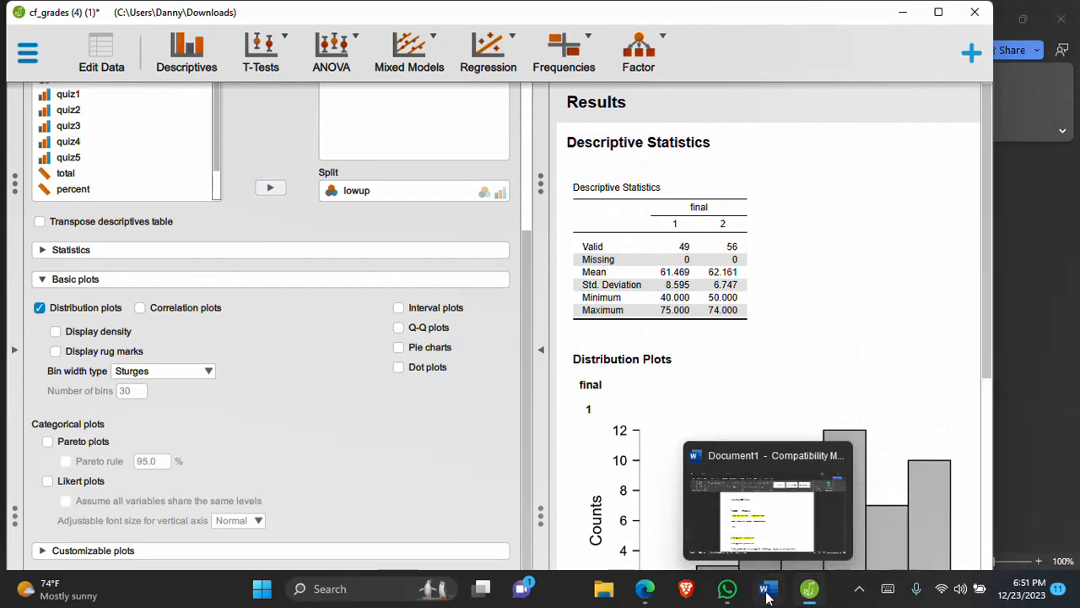
{"action": "left_click", "coordinate": [791, 531]}
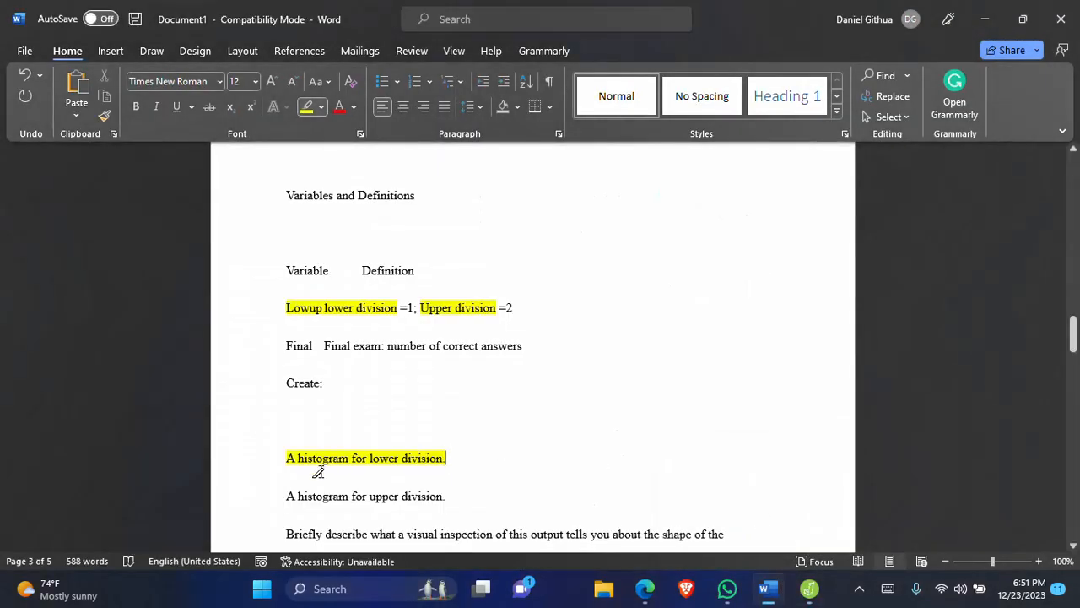
{"action": "left_click_drag", "start_coordinate": [281, 493], "coordinate": [445, 495]}
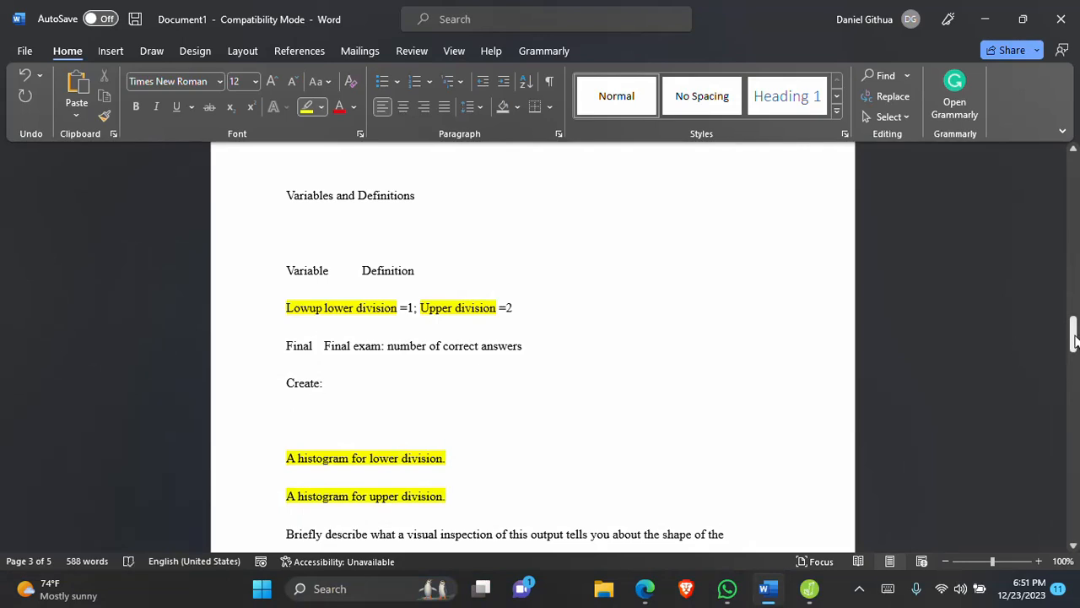
Step: Compare the distribution shapes in JASP for both lowup groups, and in Word highlight in yellow the instruction to briefly describe the shape of the distributions
{"action": "left_click_drag", "start_coordinate": [1074, 334], "coordinate": [1074, 363]}
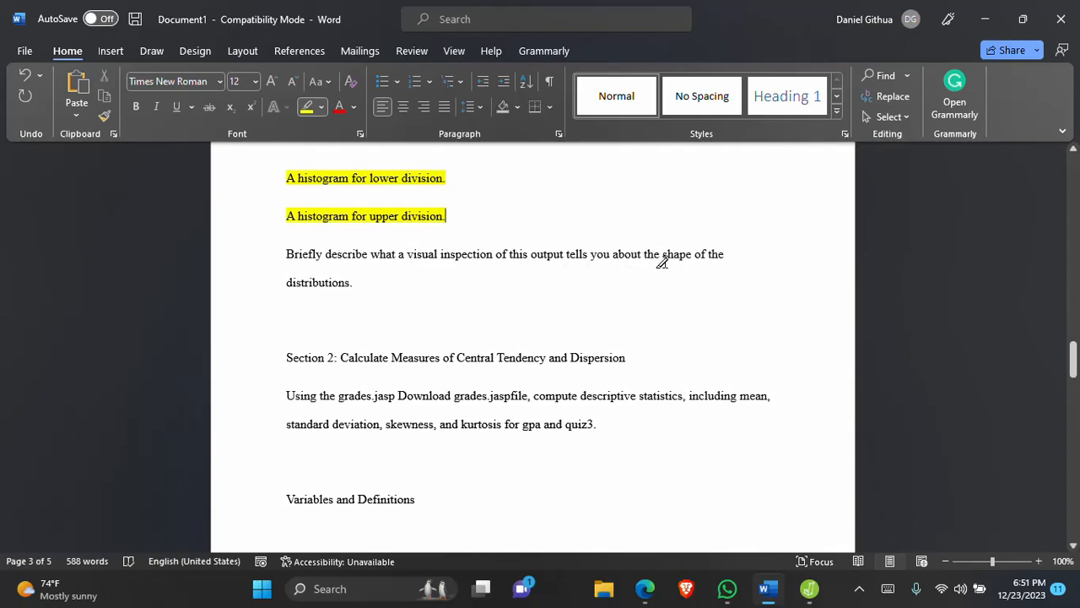
{"action": "mouse_move", "coordinate": [652, 597]}
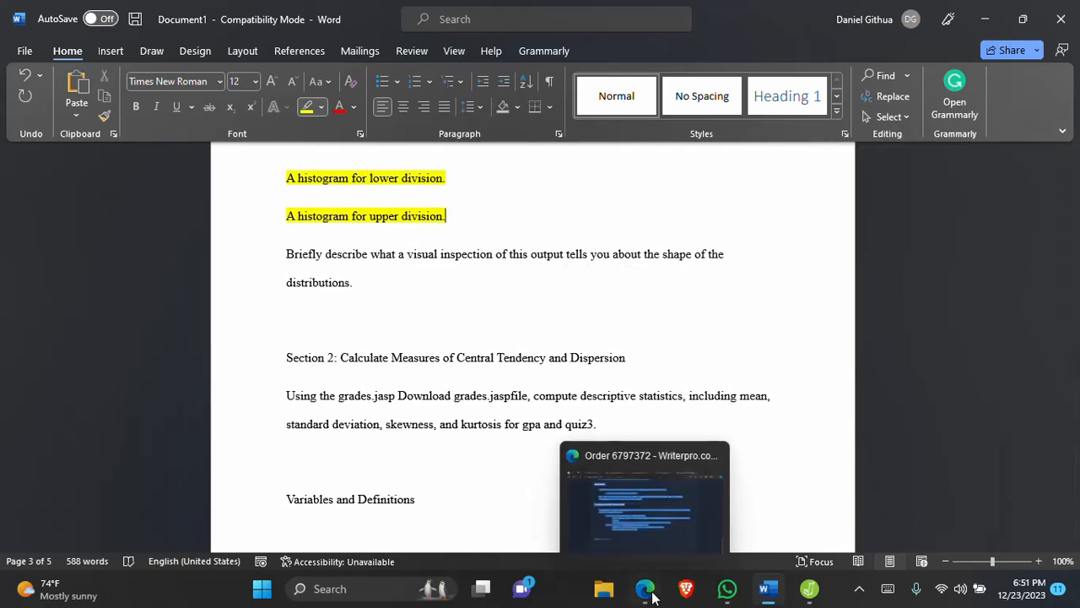
{"action": "left_click", "coordinate": [823, 541]}
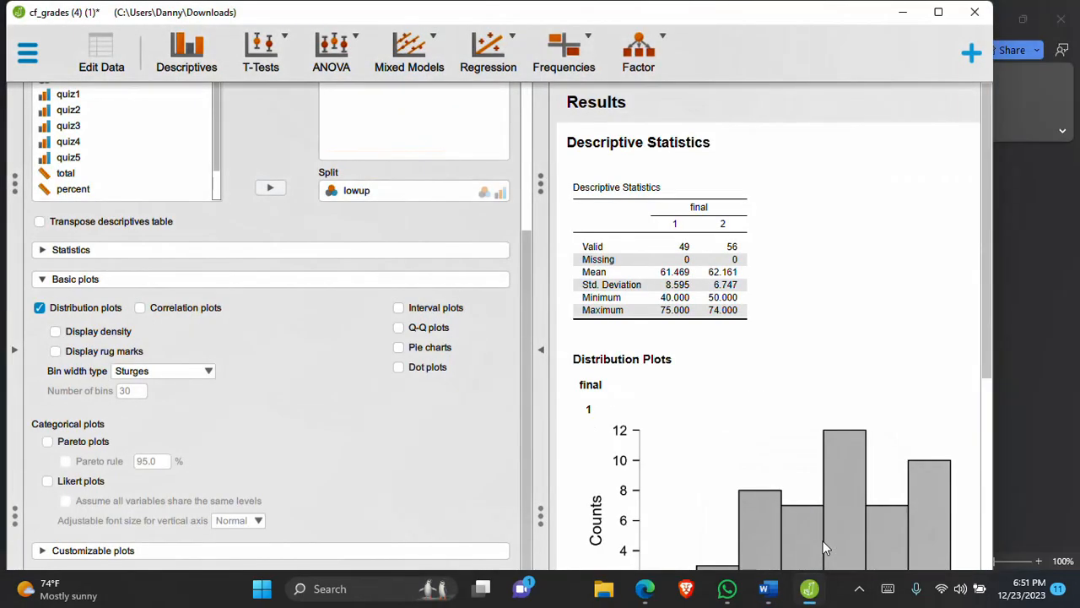
{"action": "left_click_drag", "start_coordinate": [992, 254], "coordinate": [990, 371]}
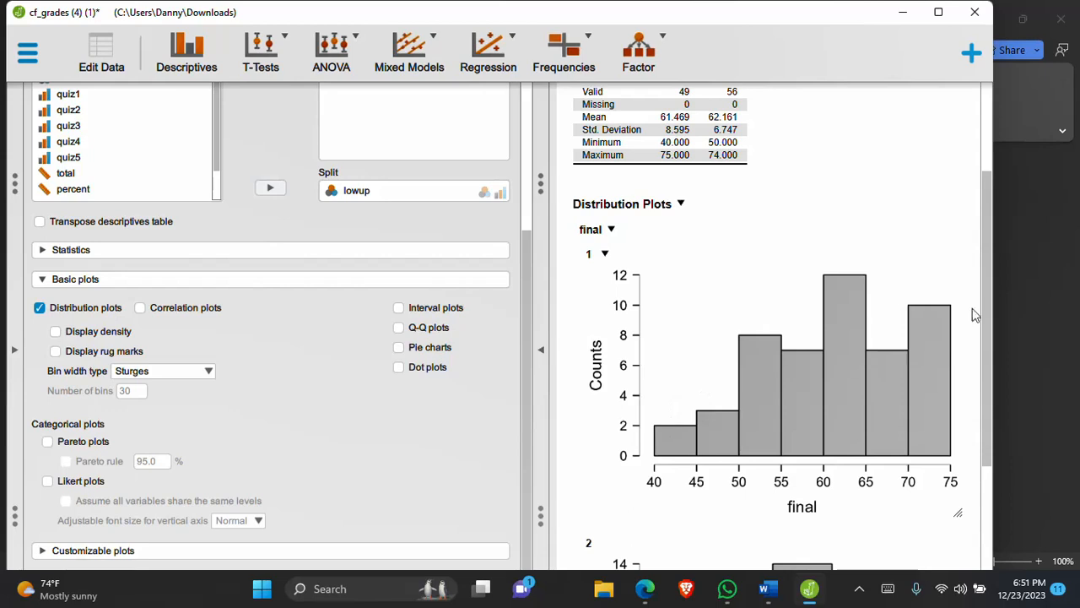
{"action": "left_click_drag", "start_coordinate": [991, 306], "coordinate": [991, 460]}
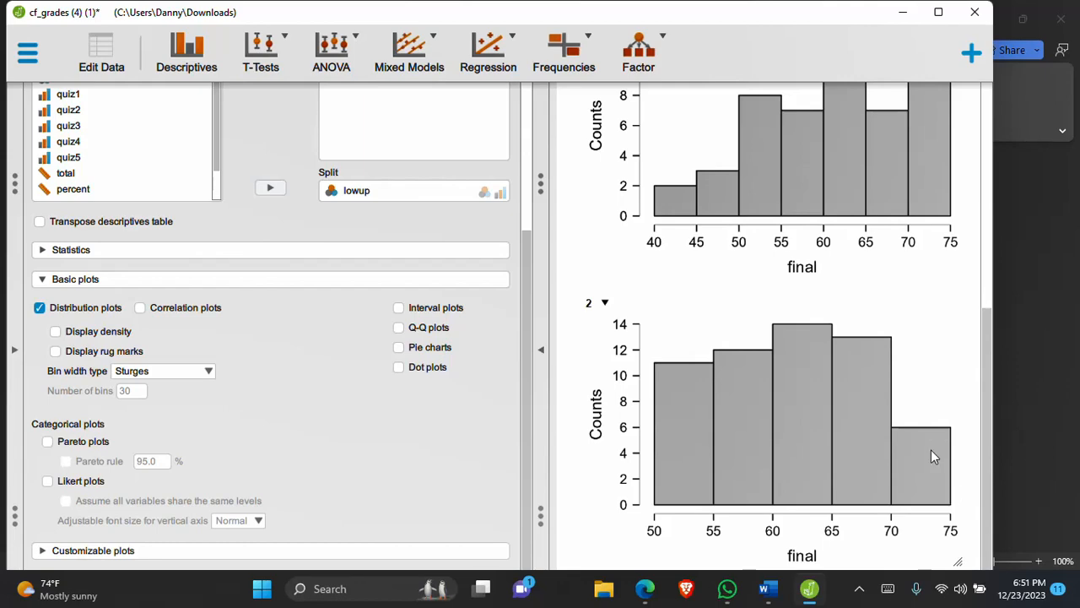
{"action": "mouse_move", "coordinate": [766, 588]}
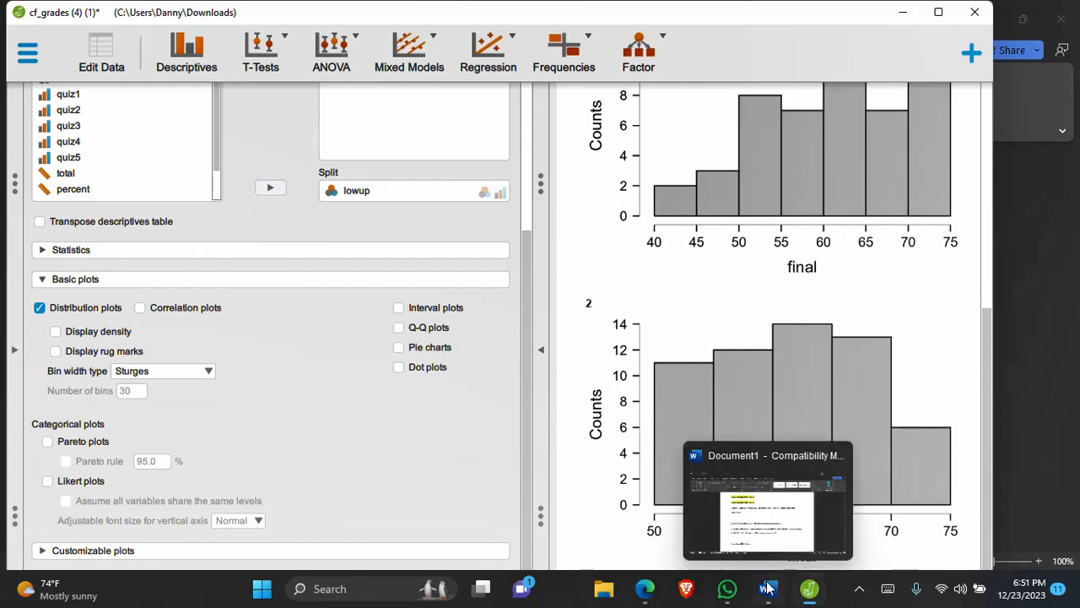
{"action": "left_click", "coordinate": [784, 508]}
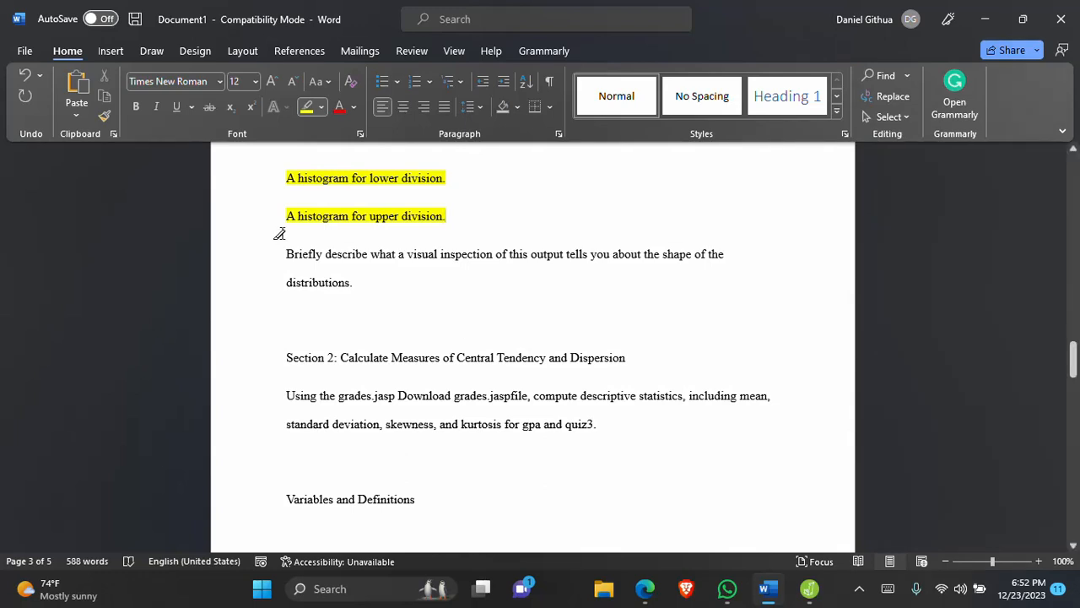
{"action": "mouse_move", "coordinate": [288, 250]}
{"action": "left_mouse_down"}
{"action": "mouse_move", "coordinate": [569, 261]}
{"action": "mouse_move", "coordinate": [629, 278]}
{"action": "left_mouse_up"}
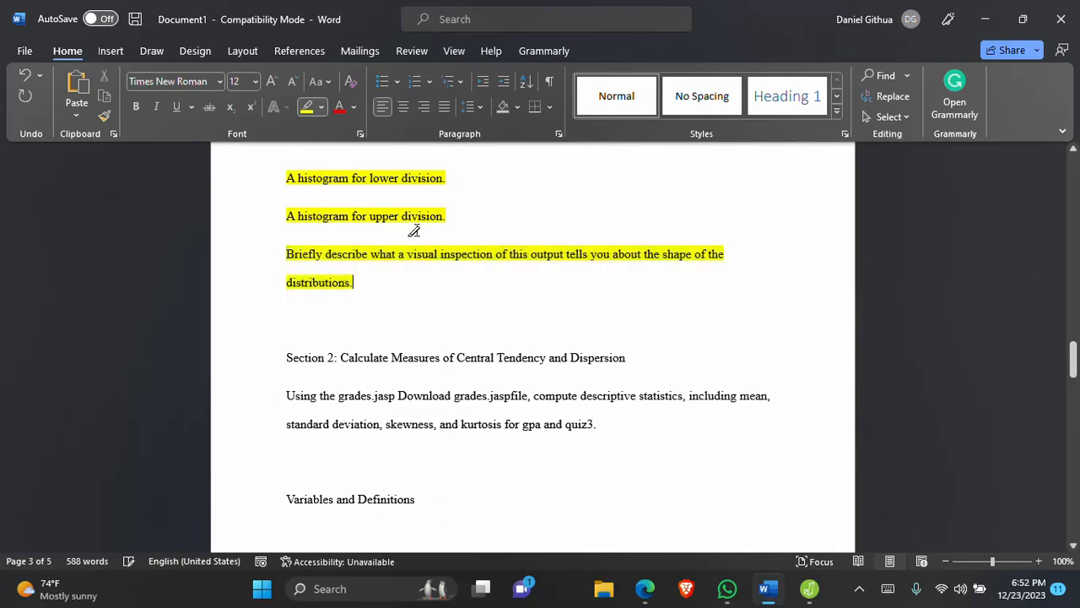